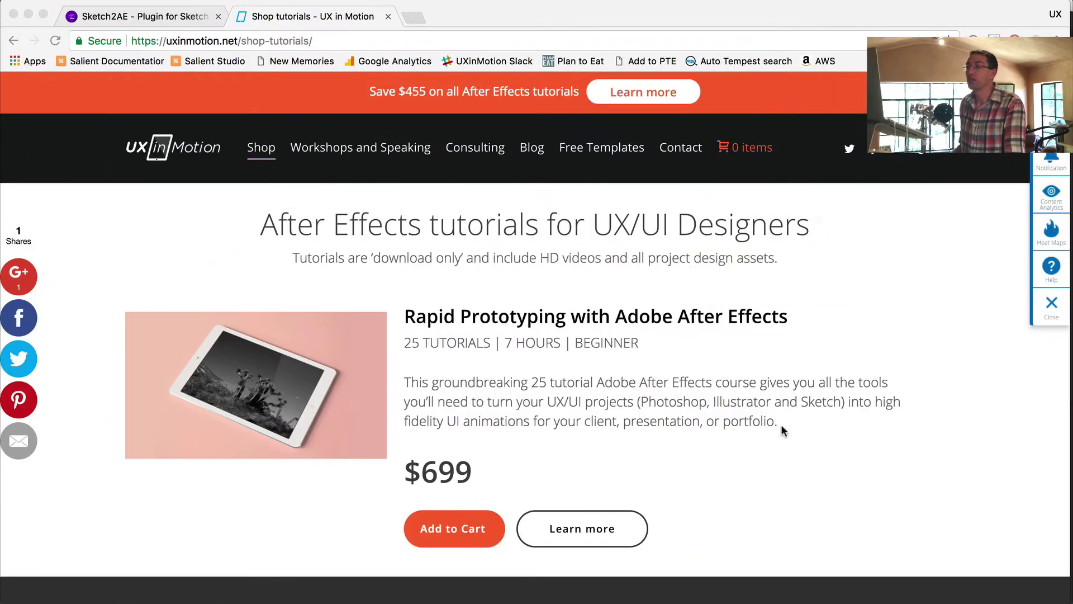
Browse the After Effects course list on the Shop tutorials page, then return to the Sketch2AE tab
scroll(729, 428, down, 5)
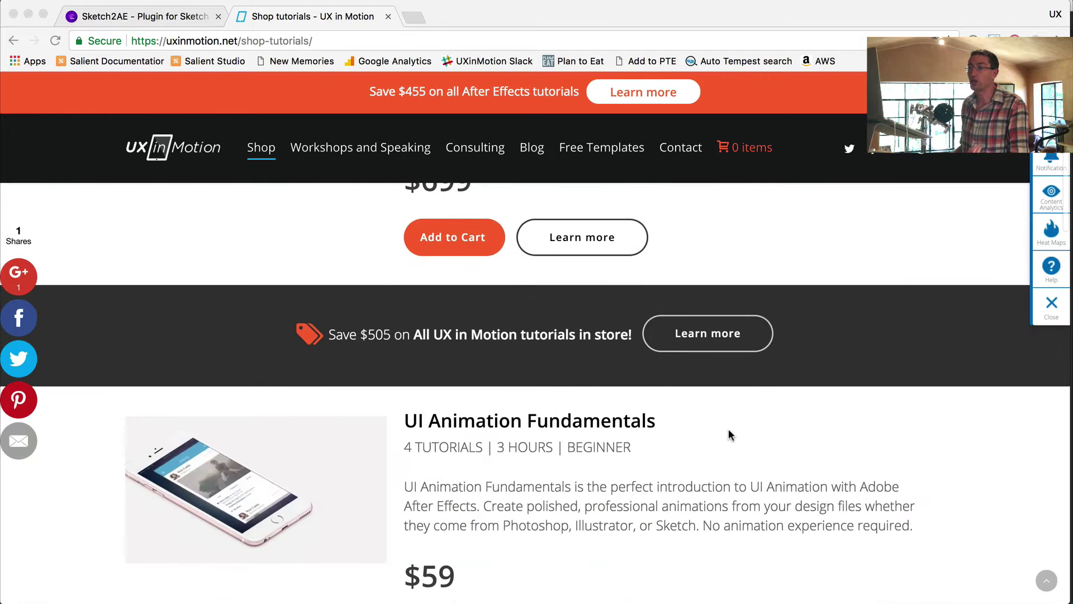
scroll(729, 429, up, 5)
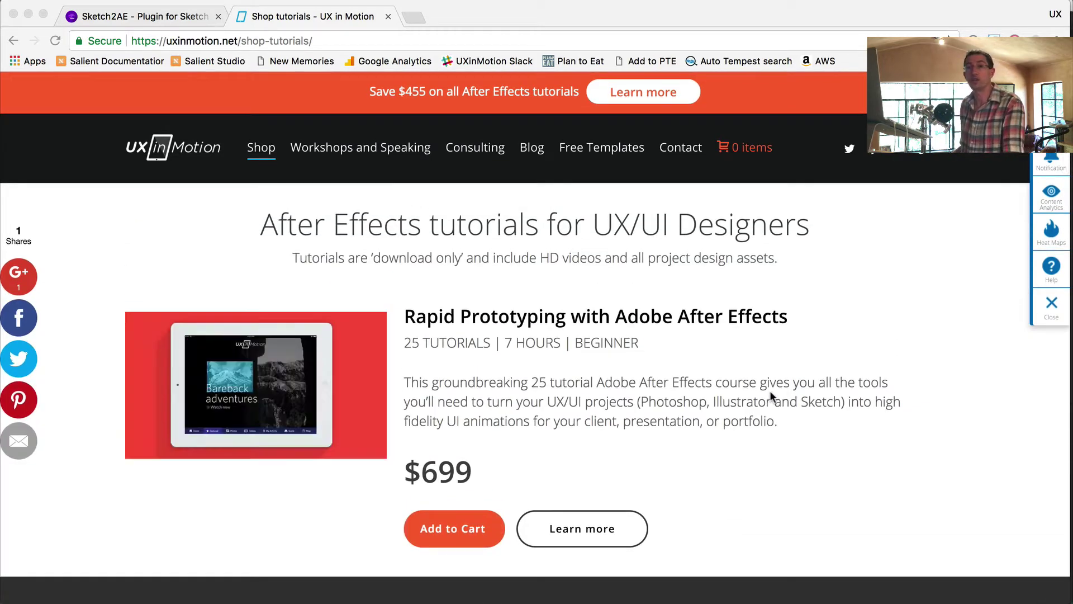
scroll(766, 413, down, 15)
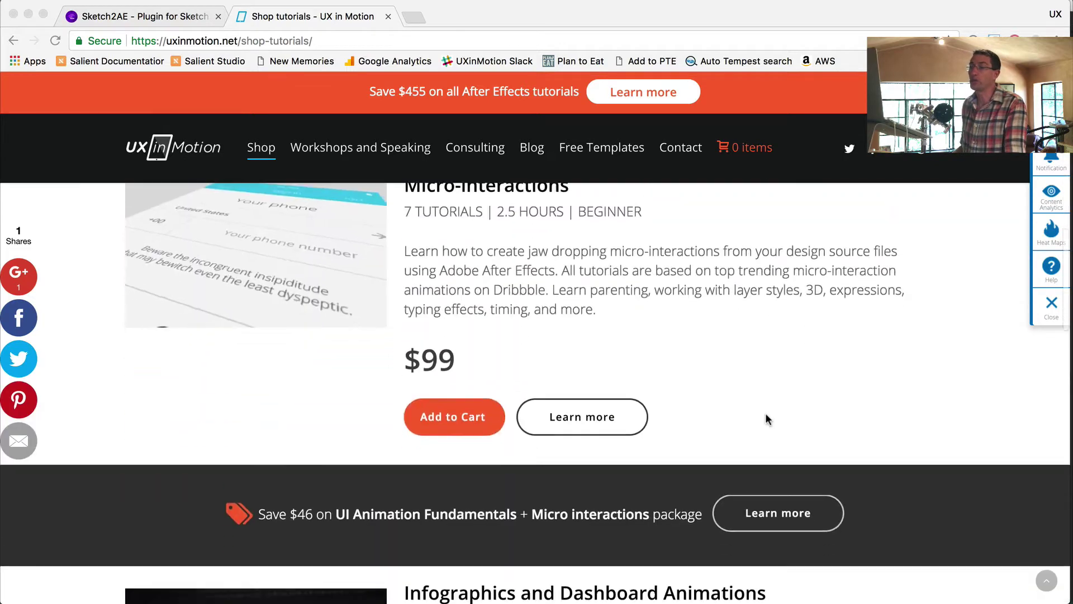
scroll(766, 413, down, 6)
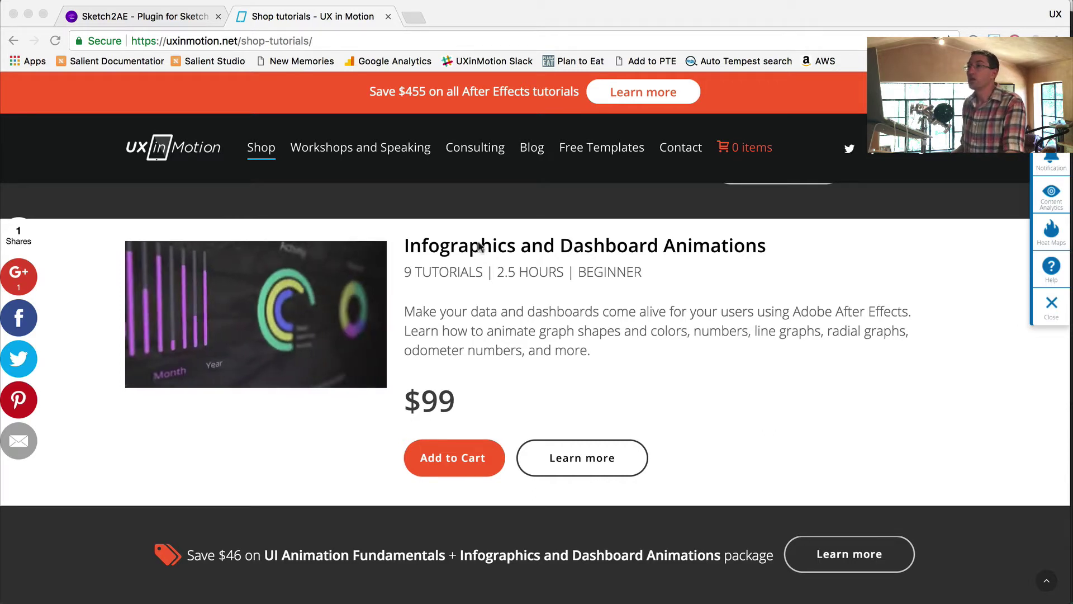
key(ctrl+shift+Tab)
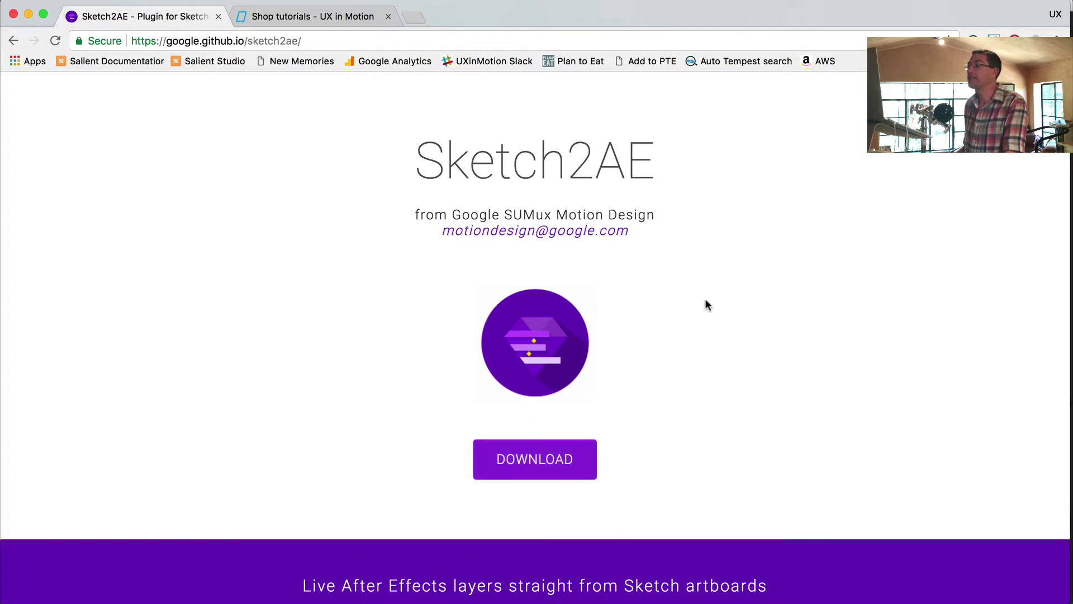
Switch from Chrome to Sketch's Test document showing the teal 'Page title' app bar
key(super+Tab)
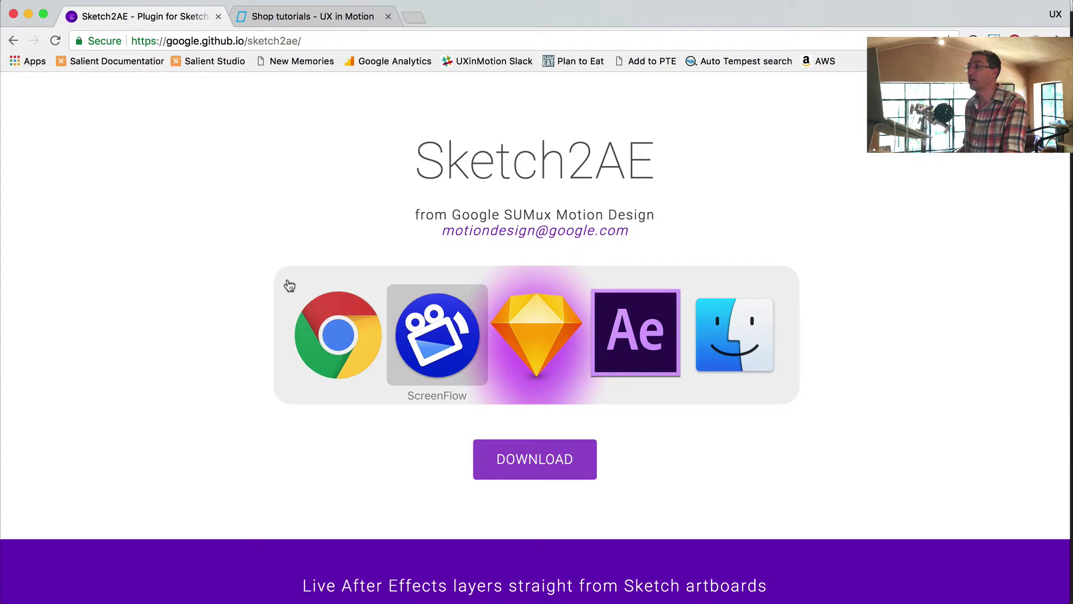
key(super+Tab)
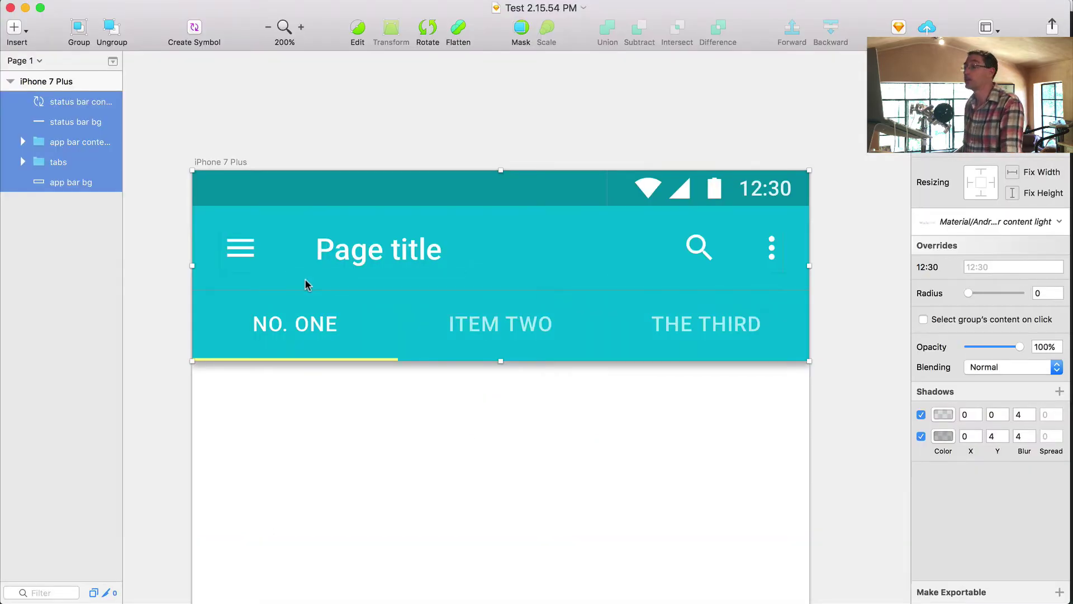
Marquee-select all five layers on the iPhone 7 Plus artboard and start saving the document
click(178, 117)
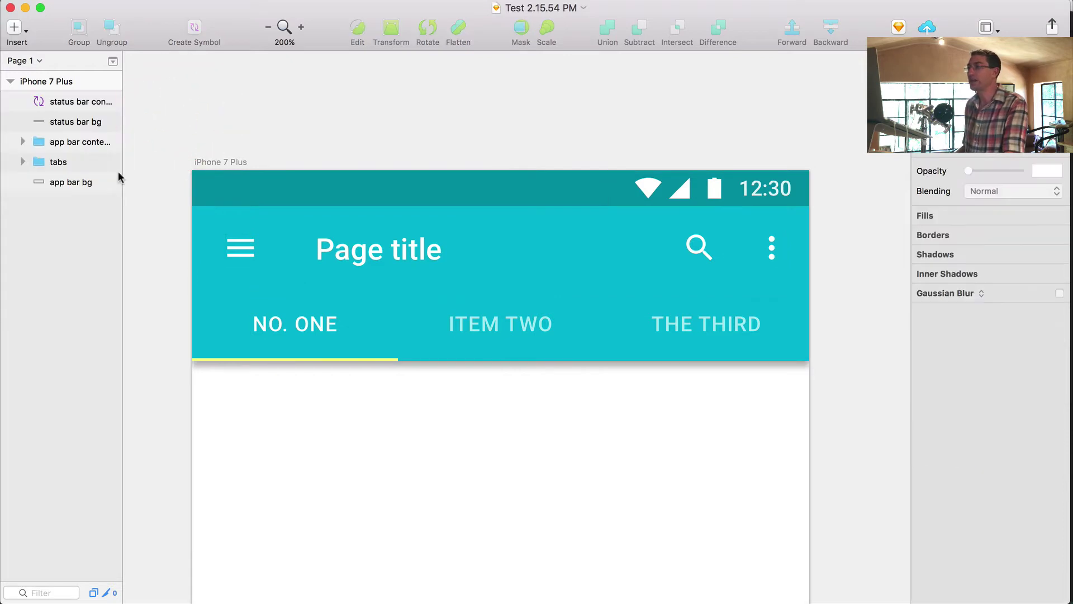
click(189, 146)
drag(189, 146, 911, 438)
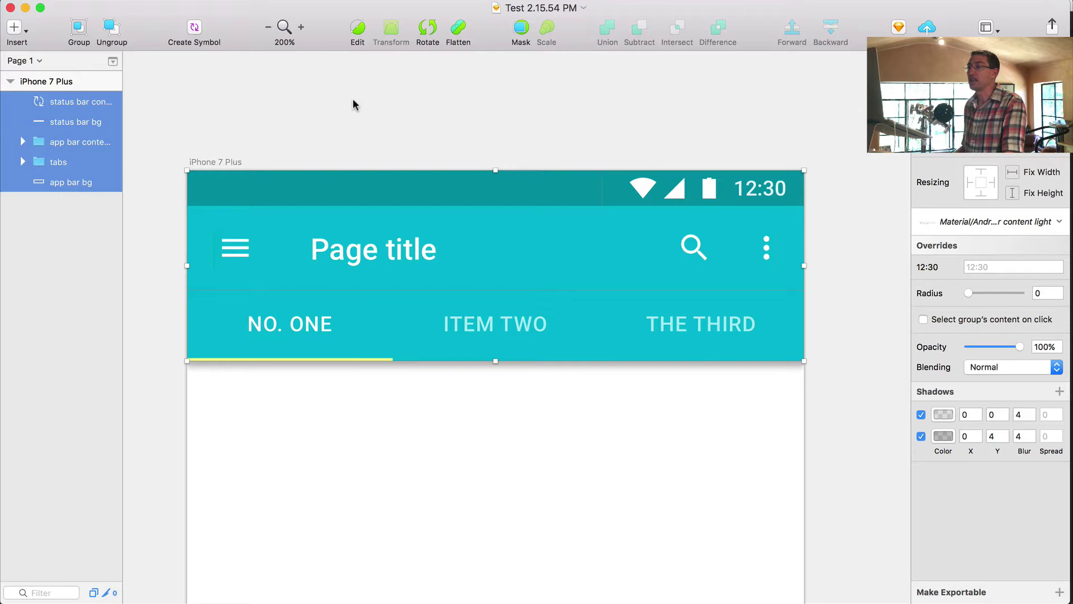
click(259, 104)
drag(161, 119, 866, 417)
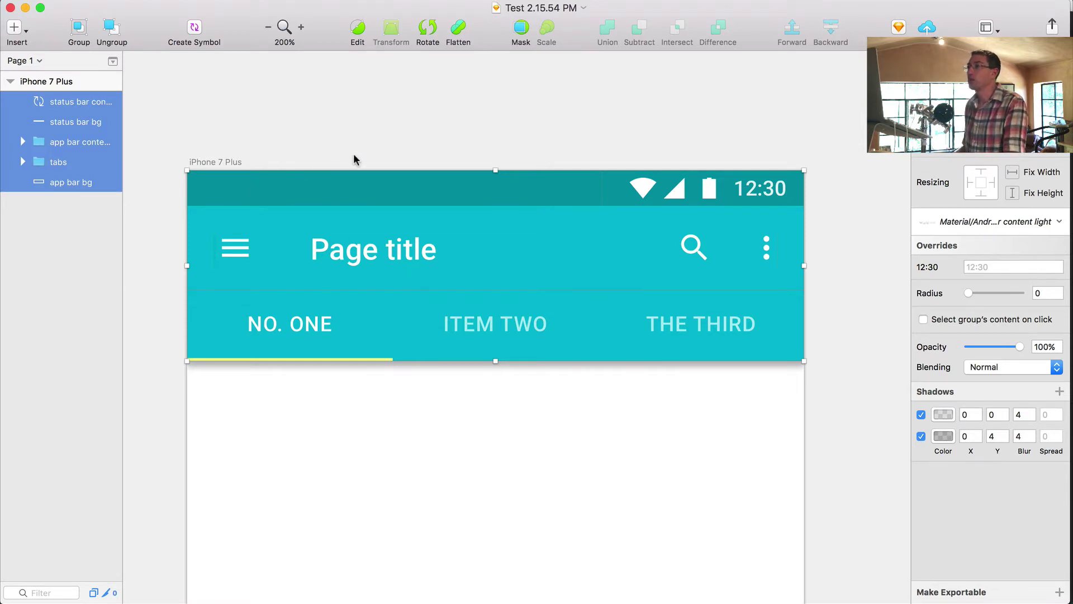
key(super+s)
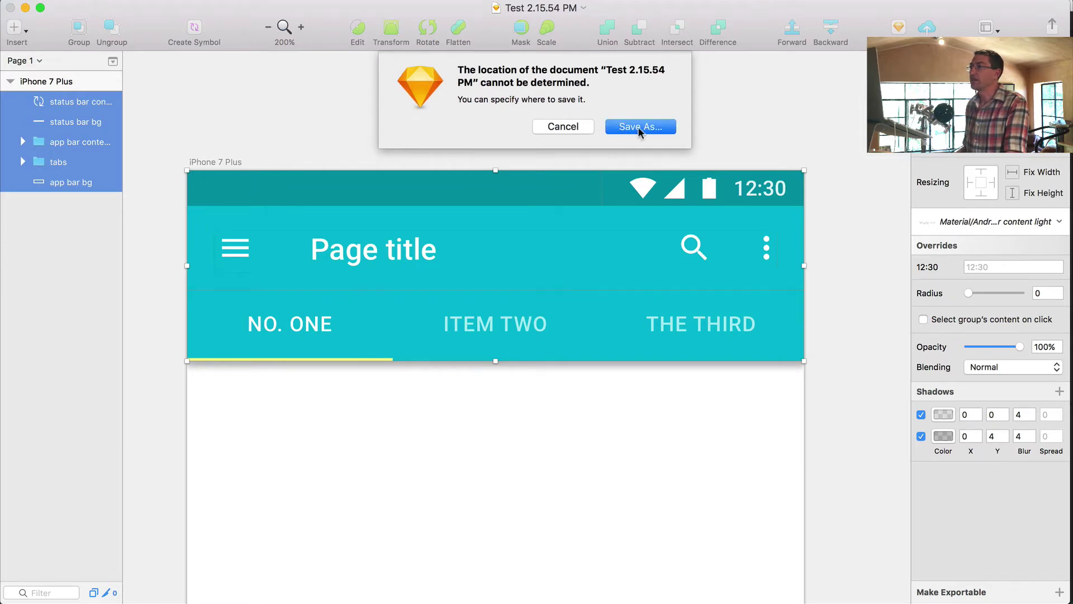
Save the document to the Desktop under the name 'Test'
click(640, 127)
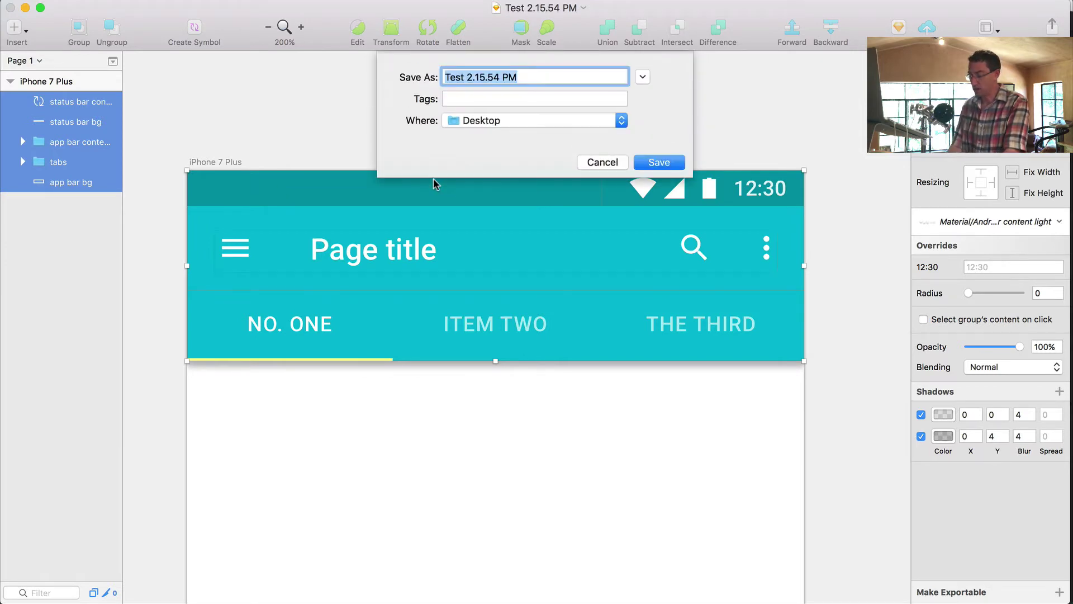
text(Test)
key(Return)
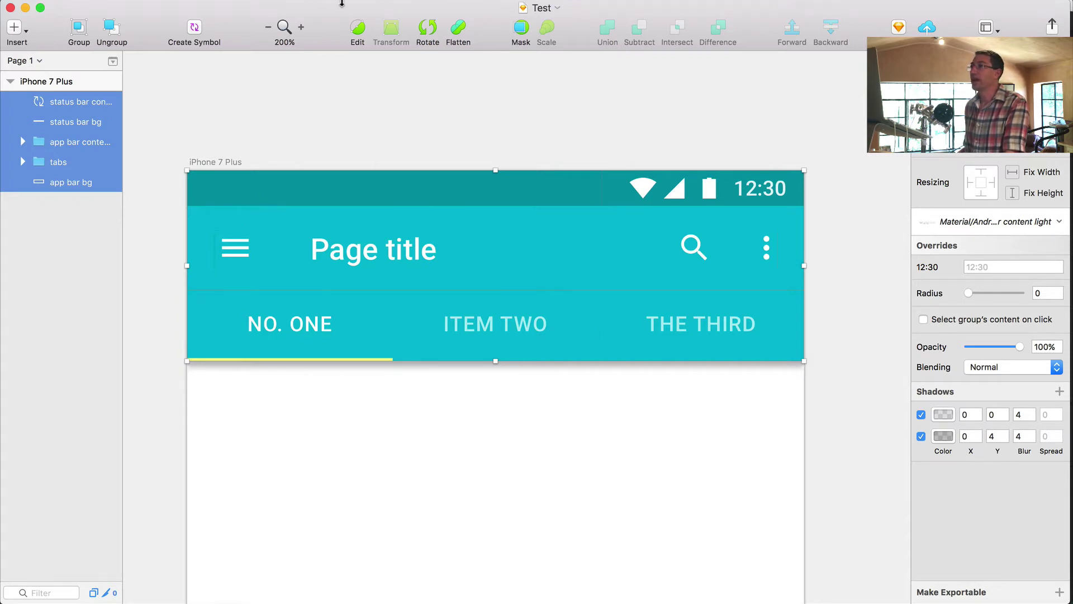
Export the selected layers with Sketch2AE's Save Selected Layers to the Desktop, then switch to After Effects
click(379, 8)
mouse_move(390, 26)
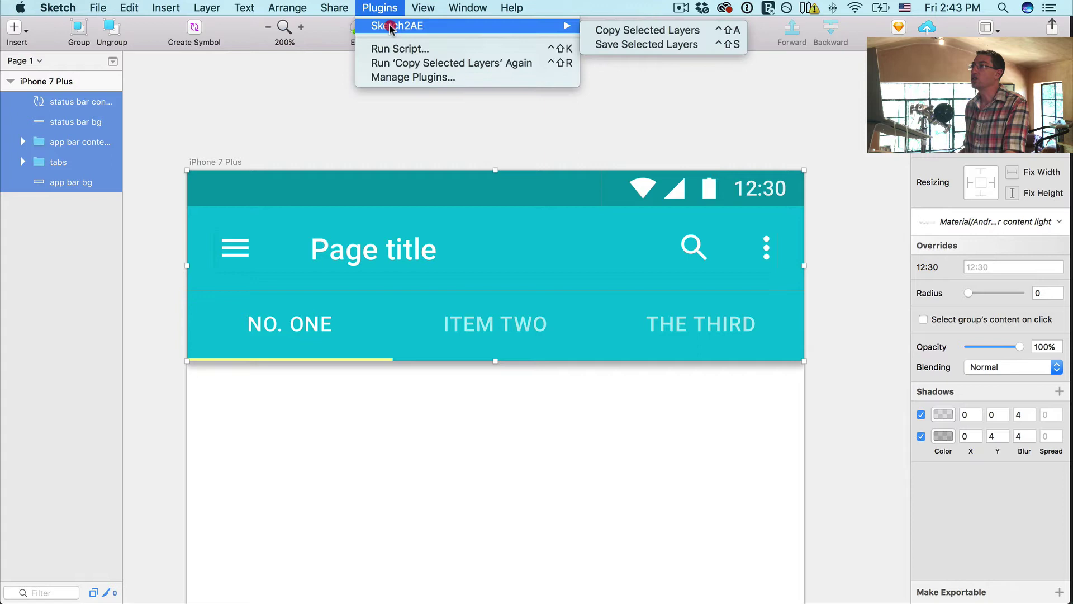
click(663, 44)
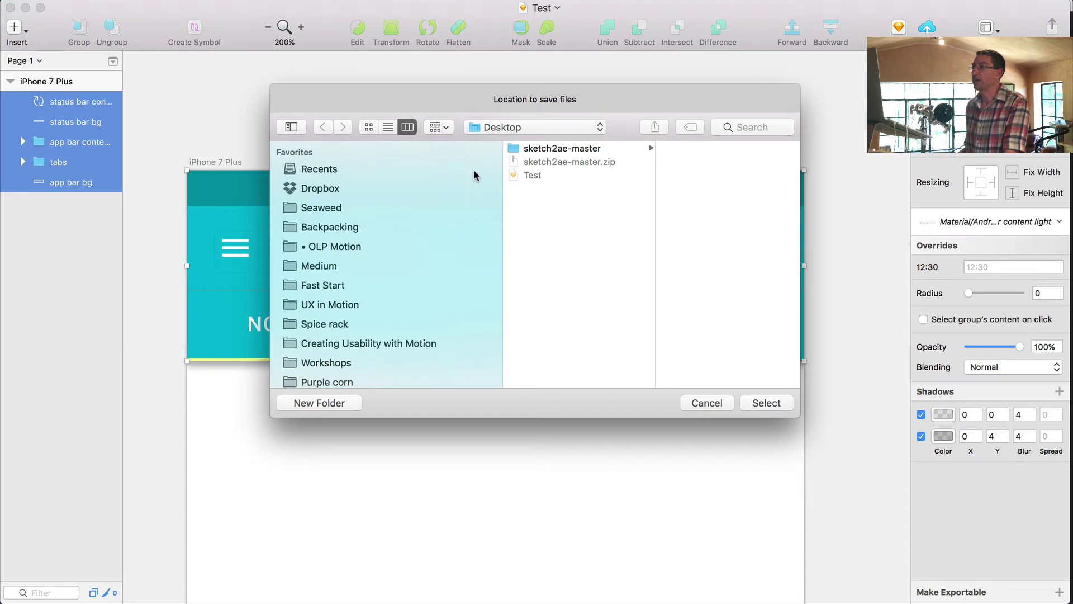
click(772, 403)
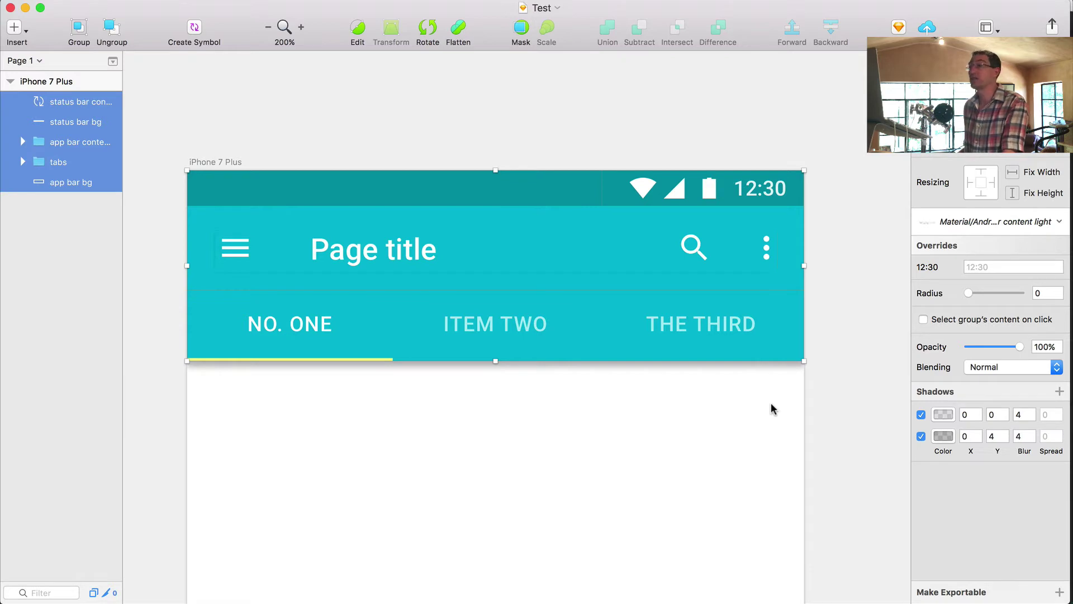
key(super+Tab)
key(super+Tab)
key(super+Tab)
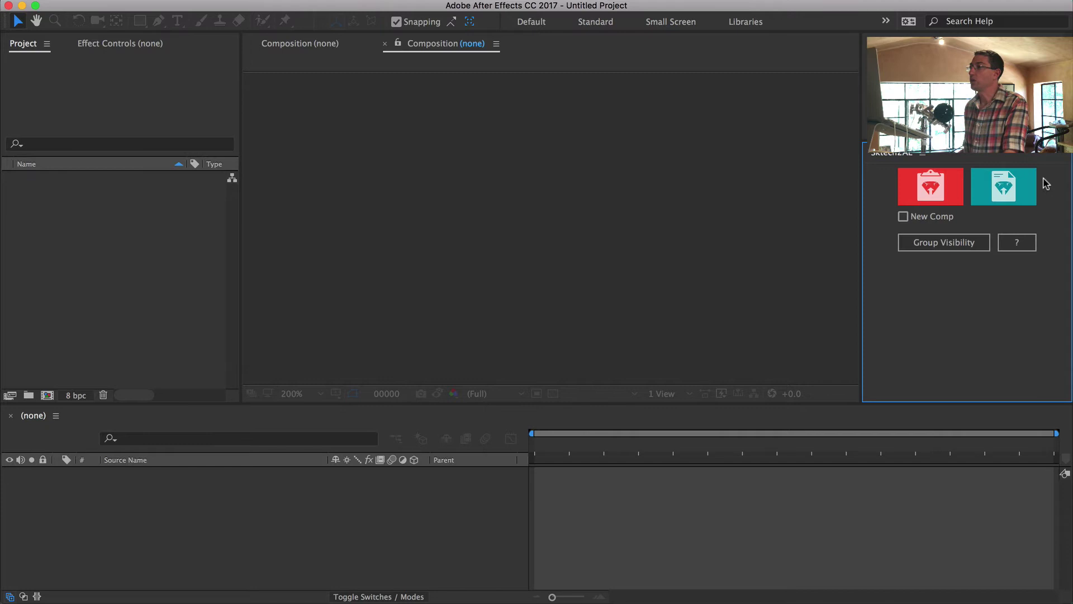
Import _SketchExport.sktchae from the Desktop through Sketch2AE into a new iPhone 7 Plus comp
click(1003, 188)
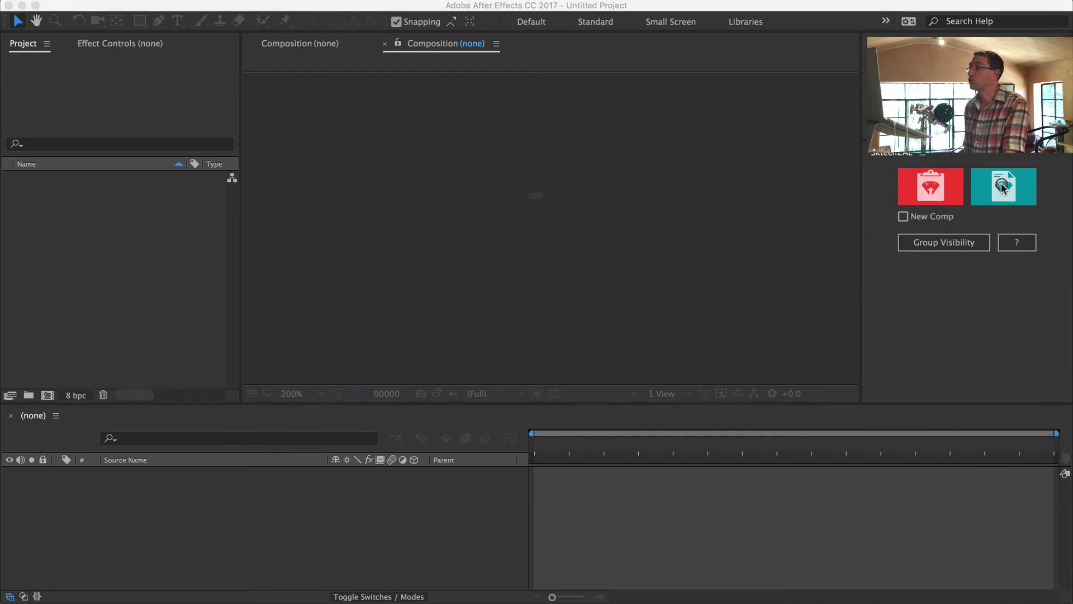
click(648, 231)
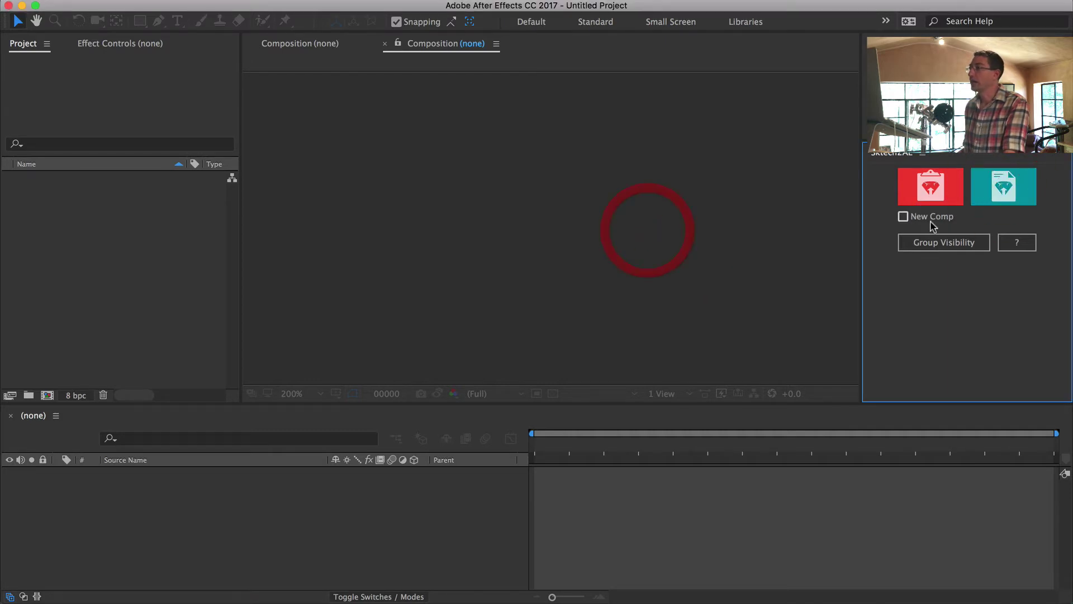
click(903, 217)
click(1004, 189)
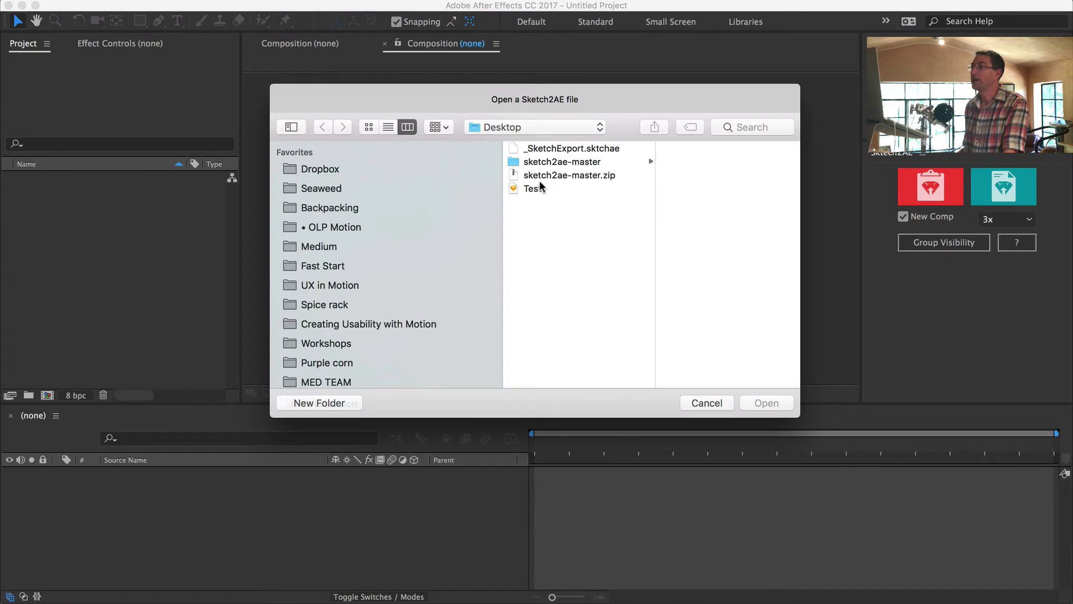
click(550, 149)
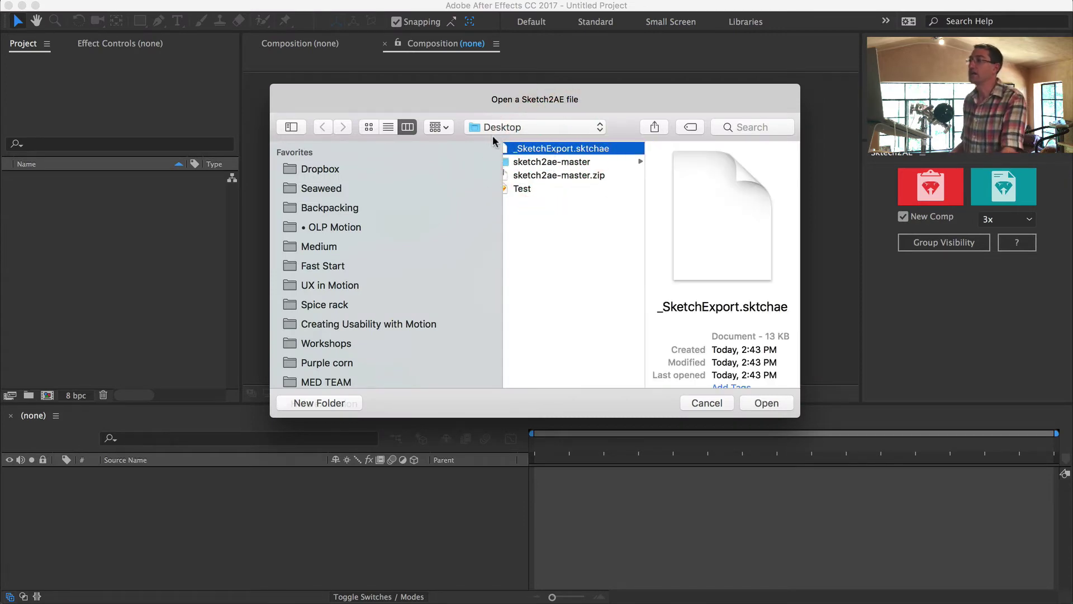
drag(624, 110, 531, 146)
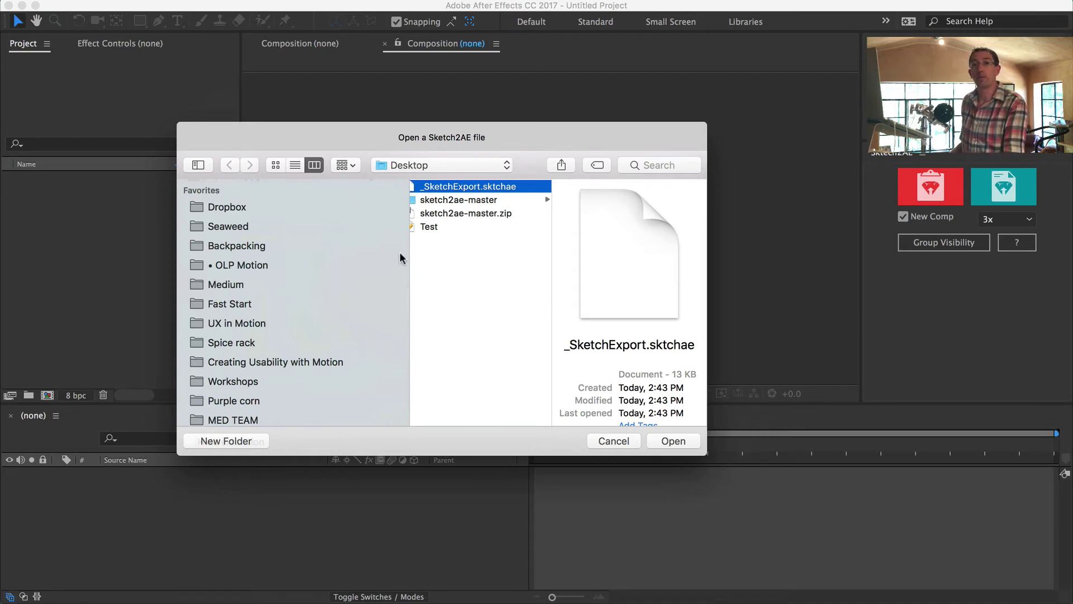
click(673, 442)
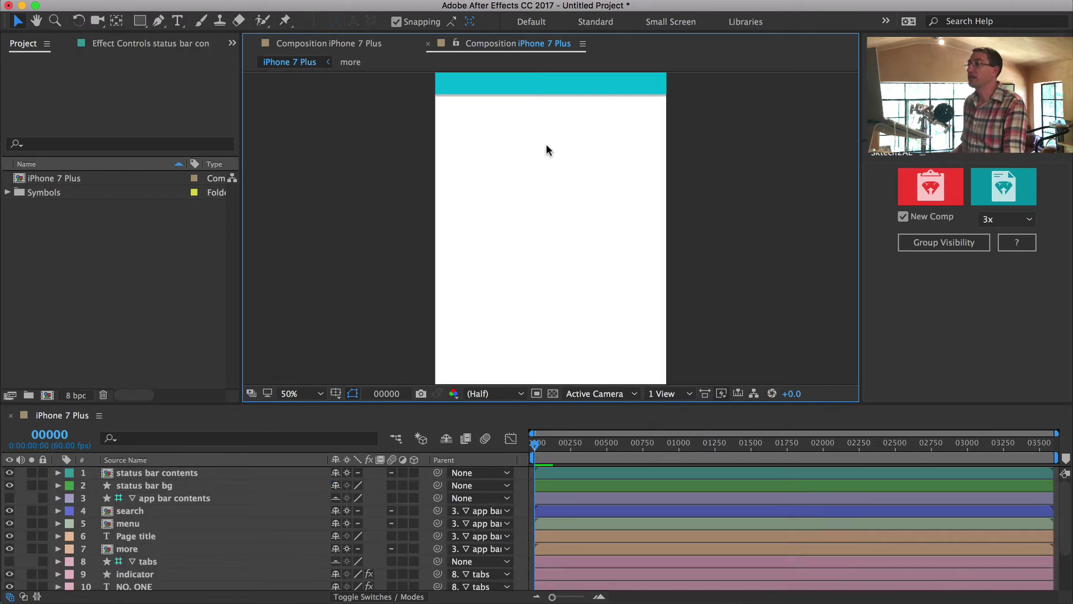
Frame the app bar at 100% zoom in the comp and compare it against the Sketch artboard
key(h)
drag(534, 208, 543, 249)
key(v)
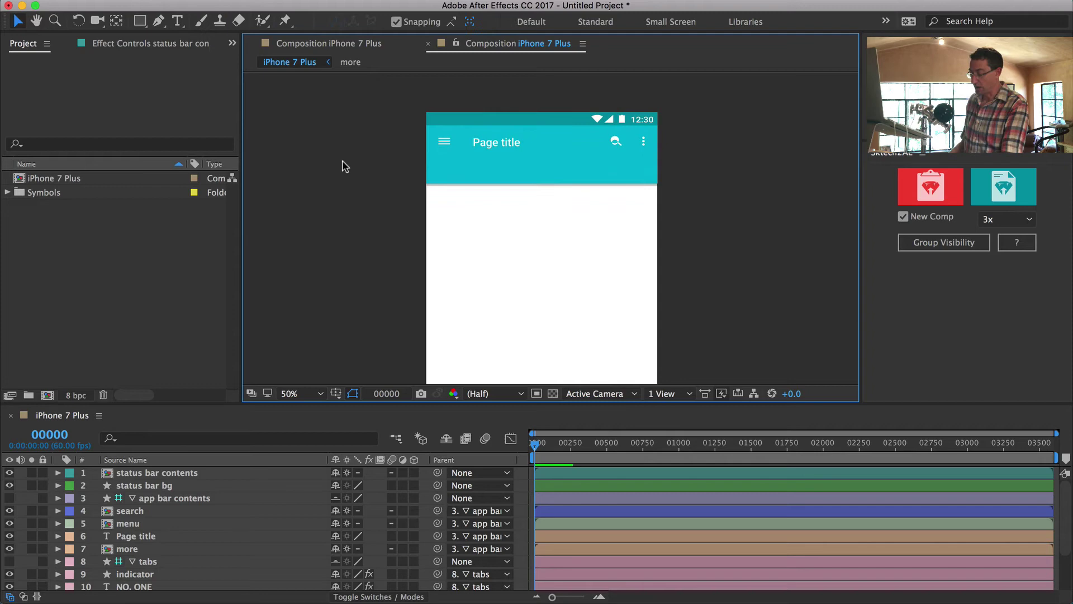
key(period)
key(h)
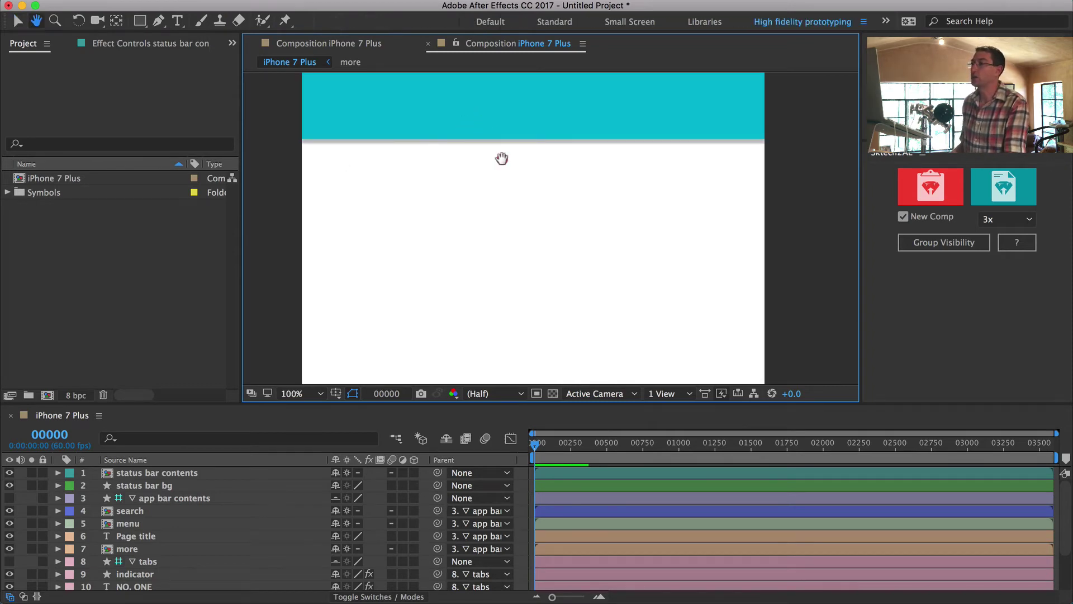
drag(501, 158, 471, 276)
key(v)
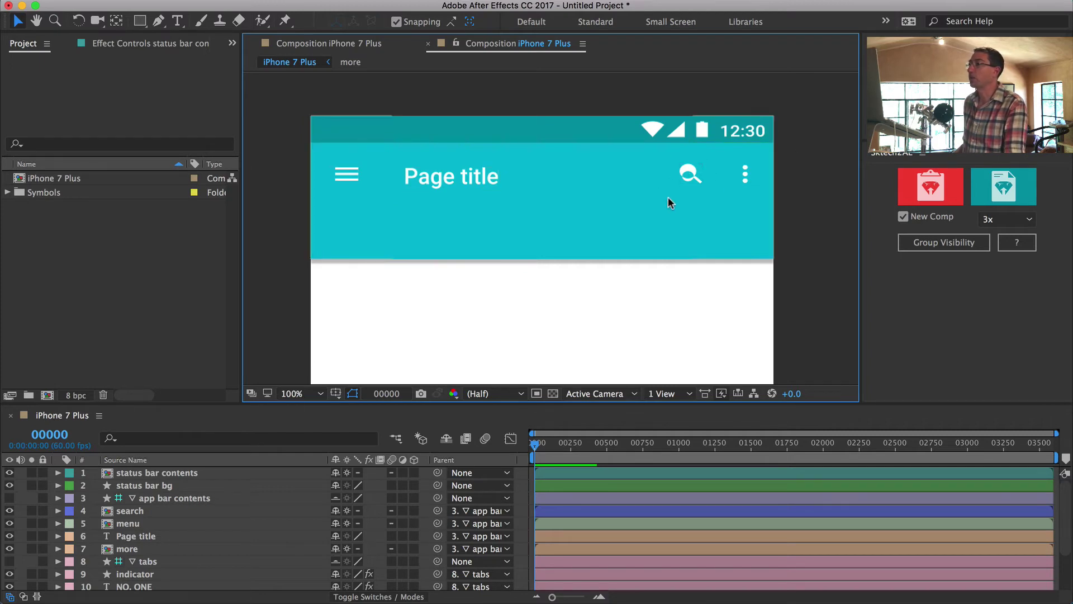
key(super+Tab)
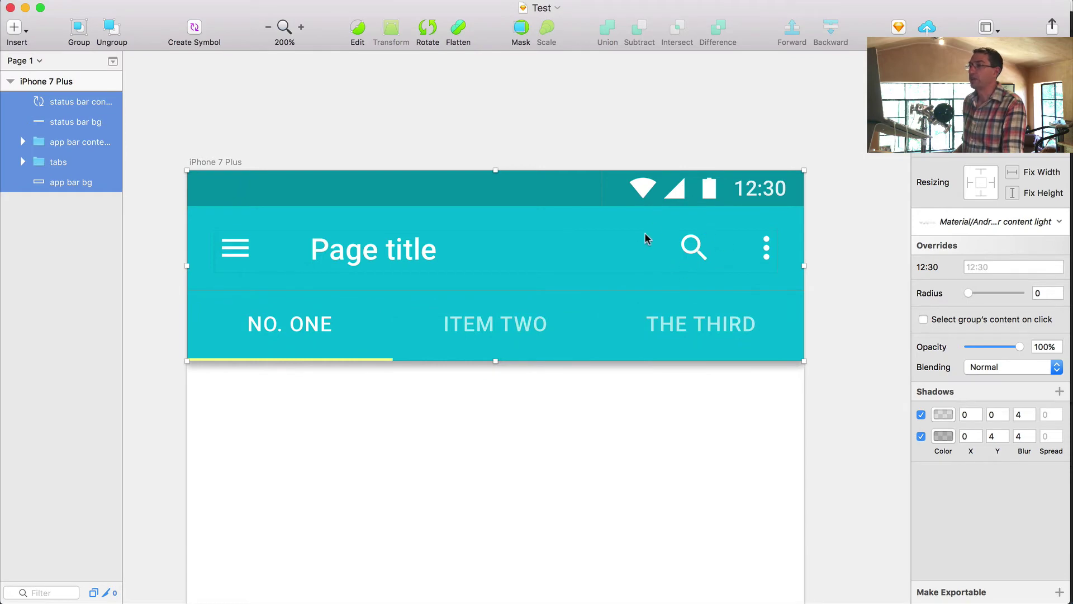
key(super+Tab)
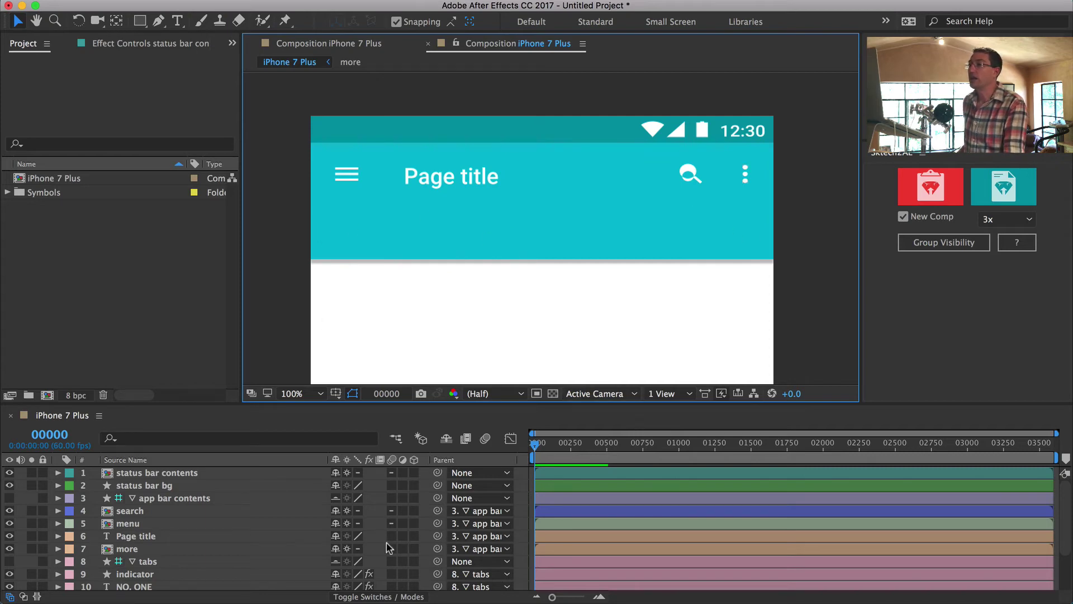
Turn off effects on all layers so the NO. ONE, ITEM TWO and THE THIRD tab labels render
scroll(389, 548, down, 4)
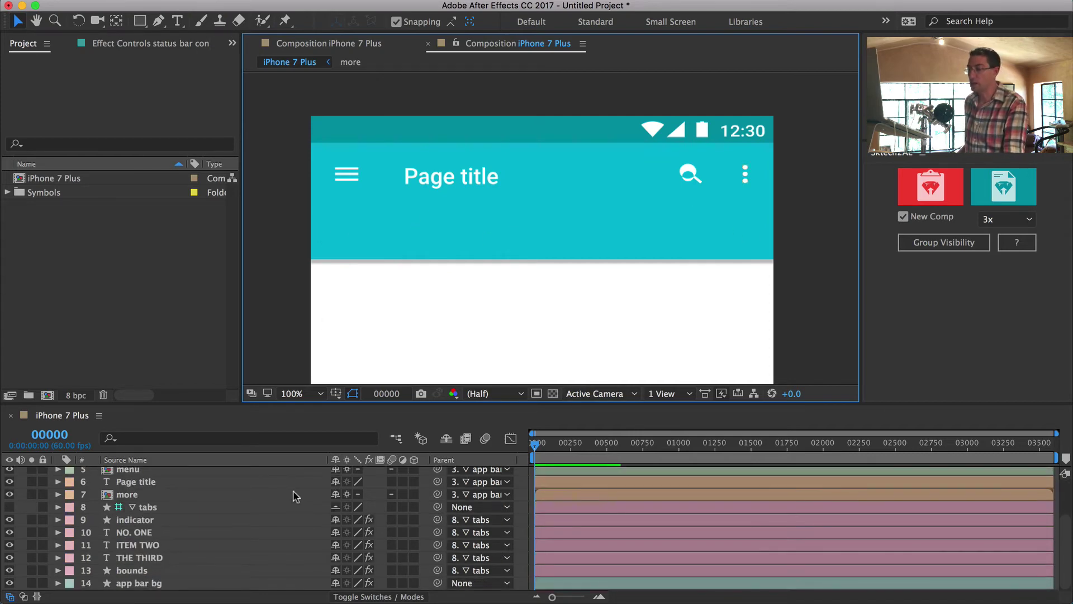
key(super+a)
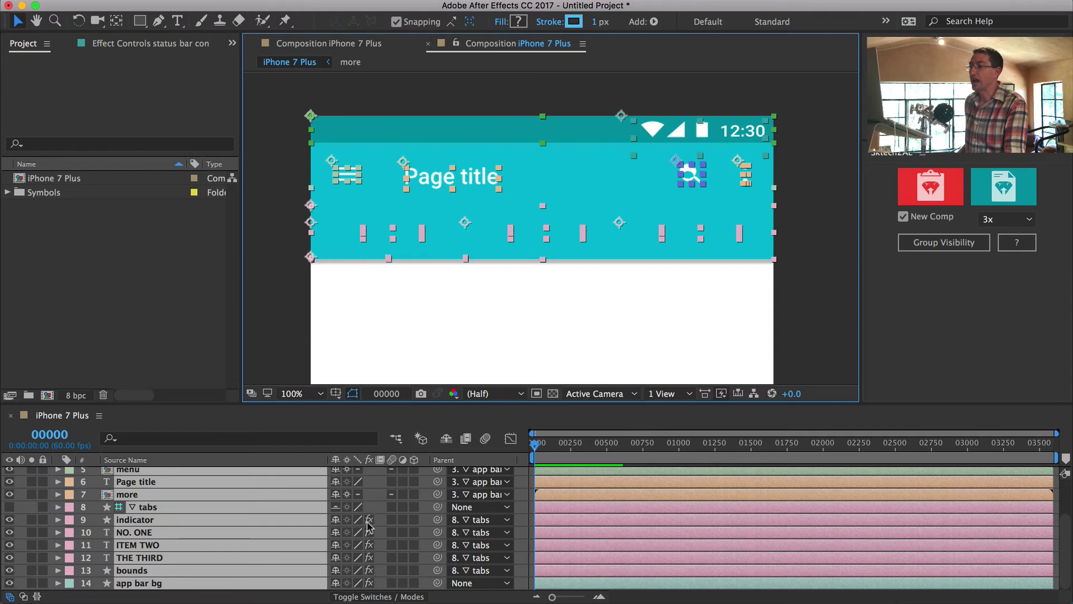
click(369, 526)
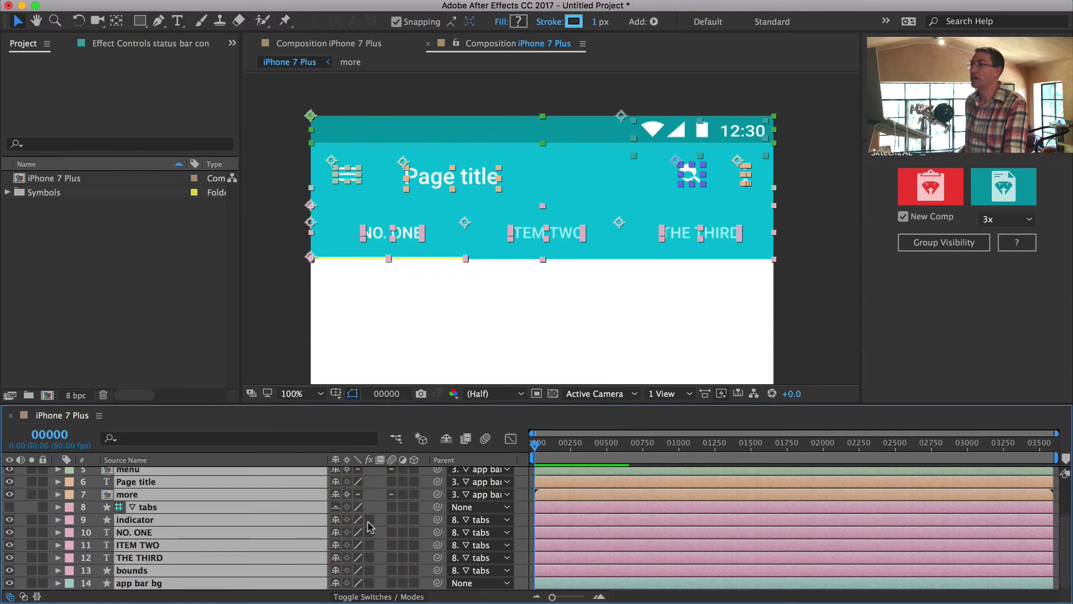
click(805, 278)
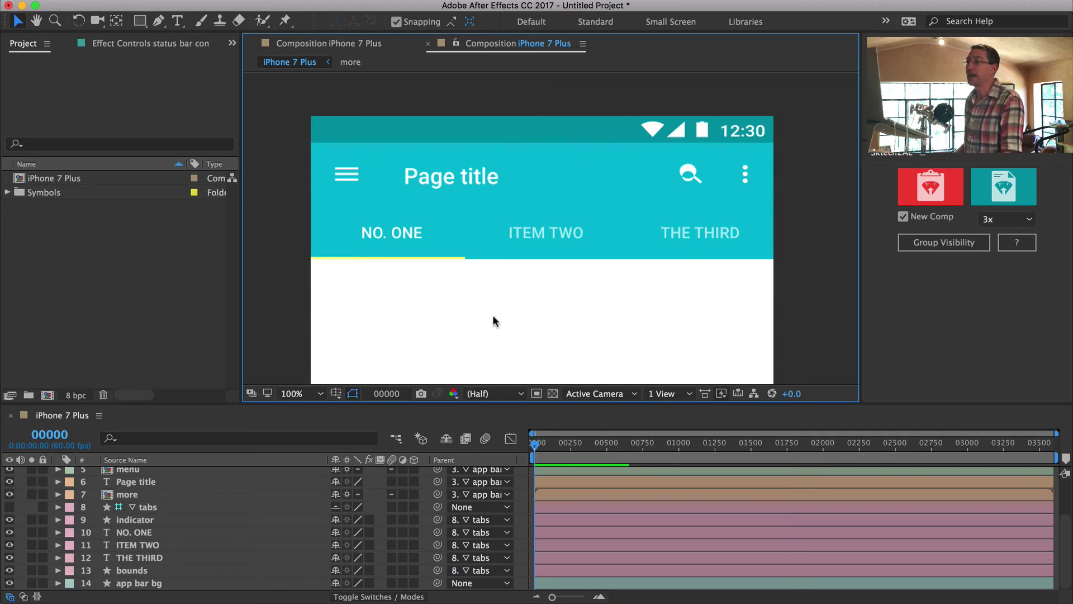
Switch the timeline to Modes view, showing each layer's Mode and TrkMat columns
scroll(223, 522, up, 4)
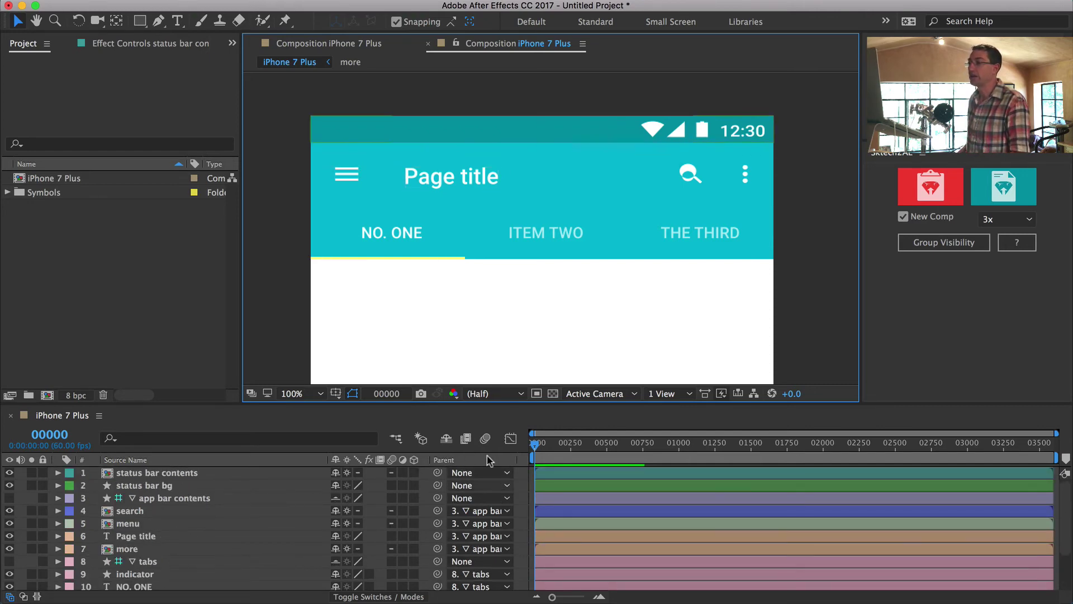
click(396, 596)
click(360, 596)
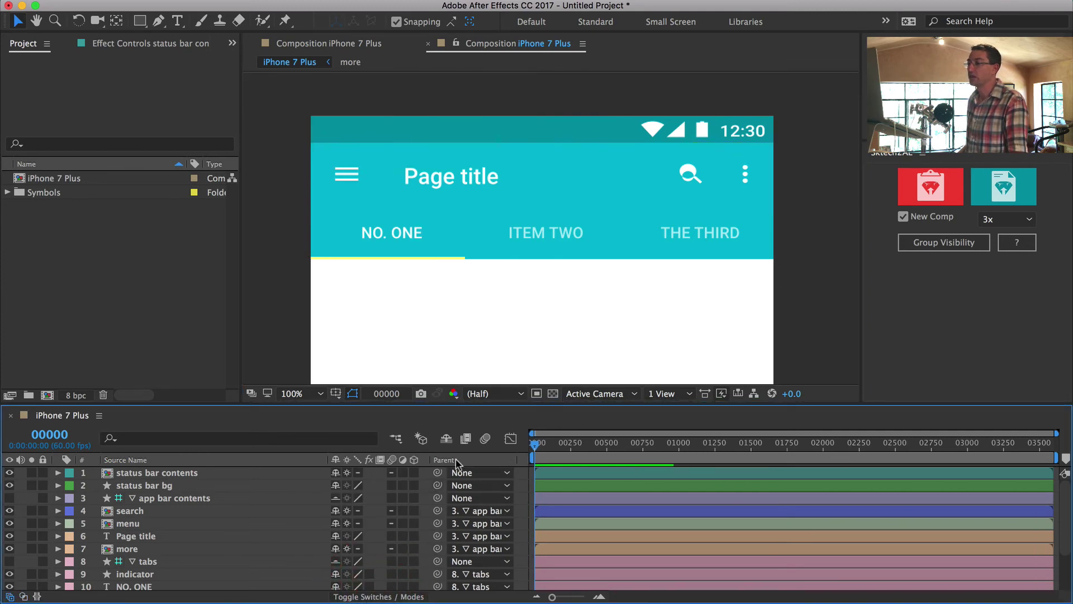
click(400, 596)
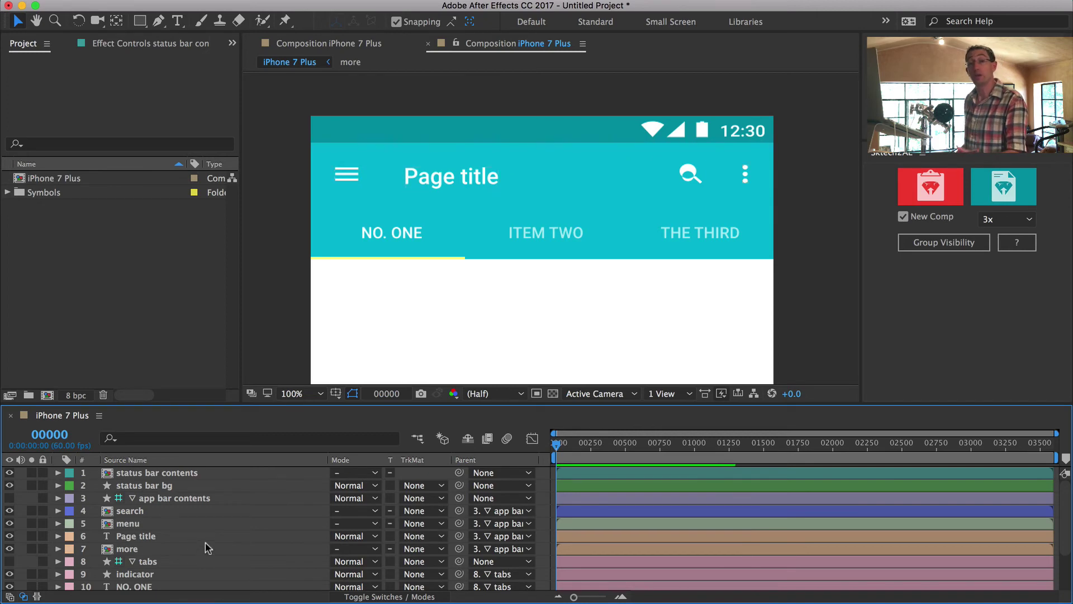
Scrub the tabs layer's Position X right, then back to -6.0, 240.0
click(127, 549)
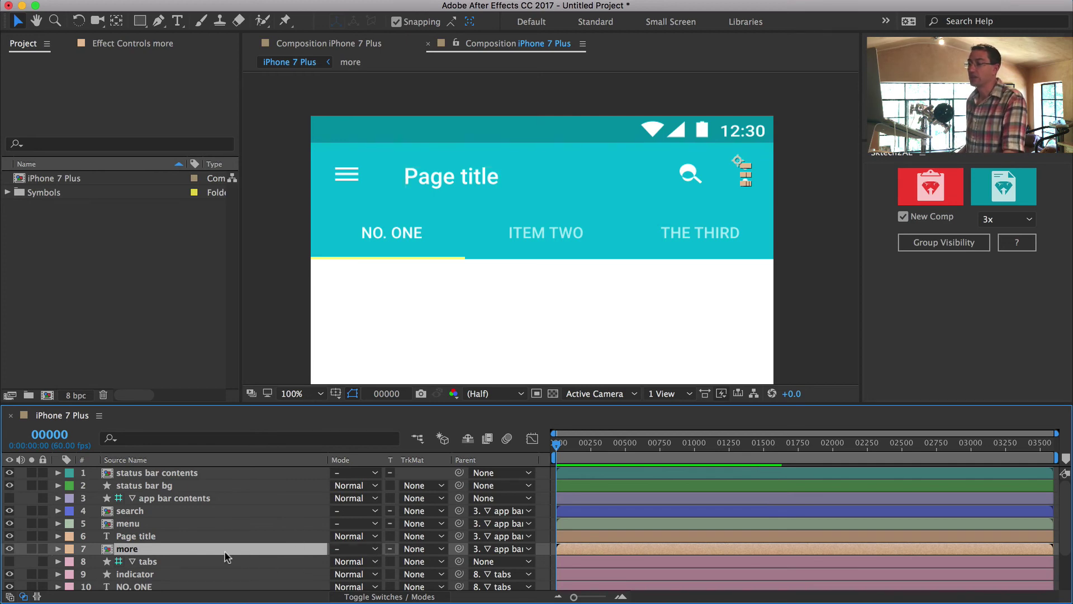
scroll(226, 556, down, 3)
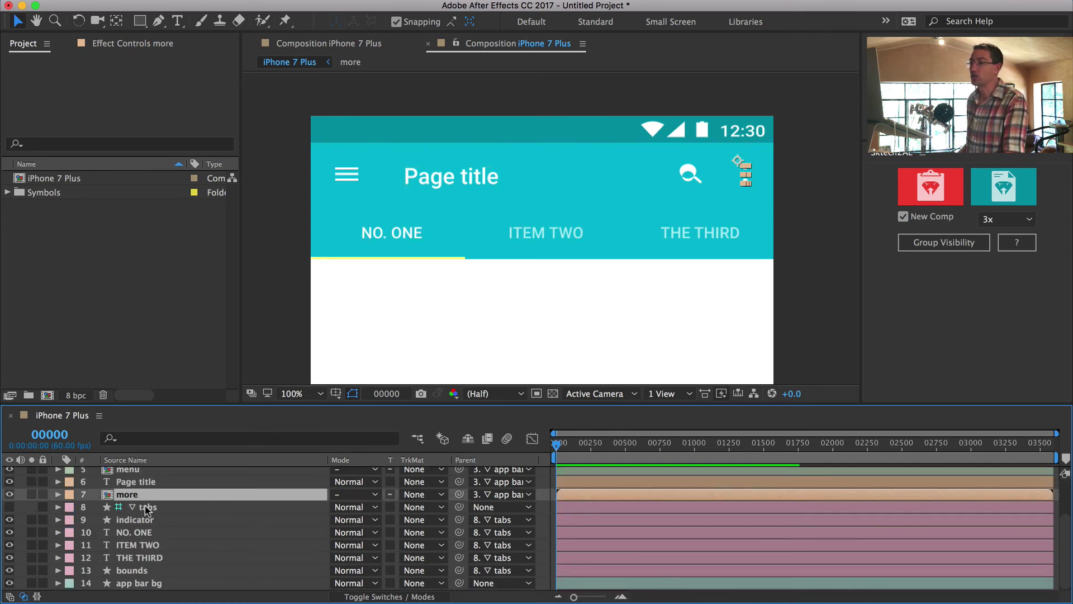
click(162, 507)
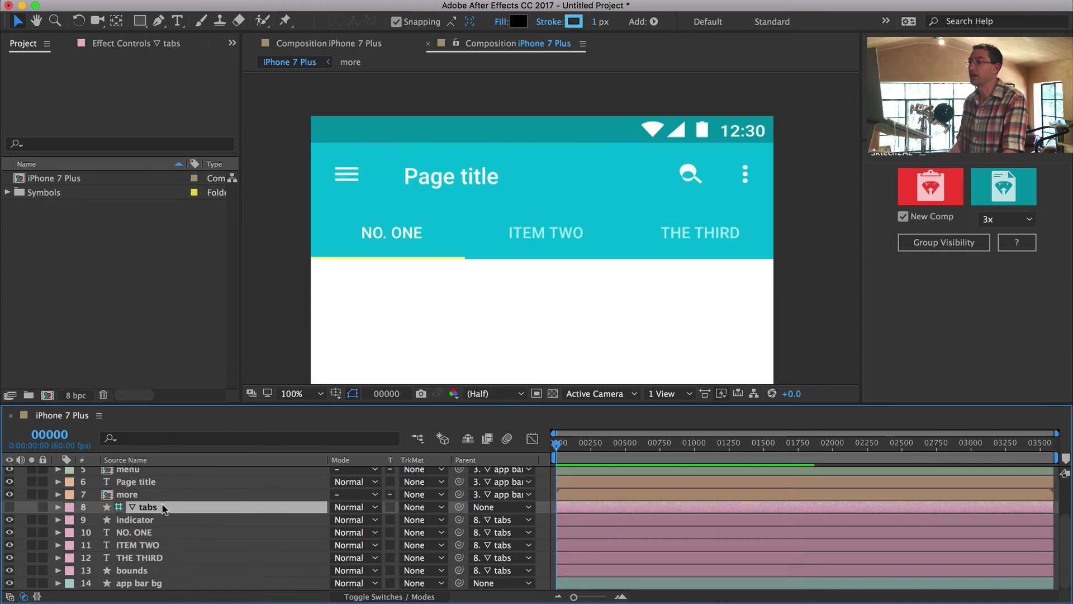
key(p)
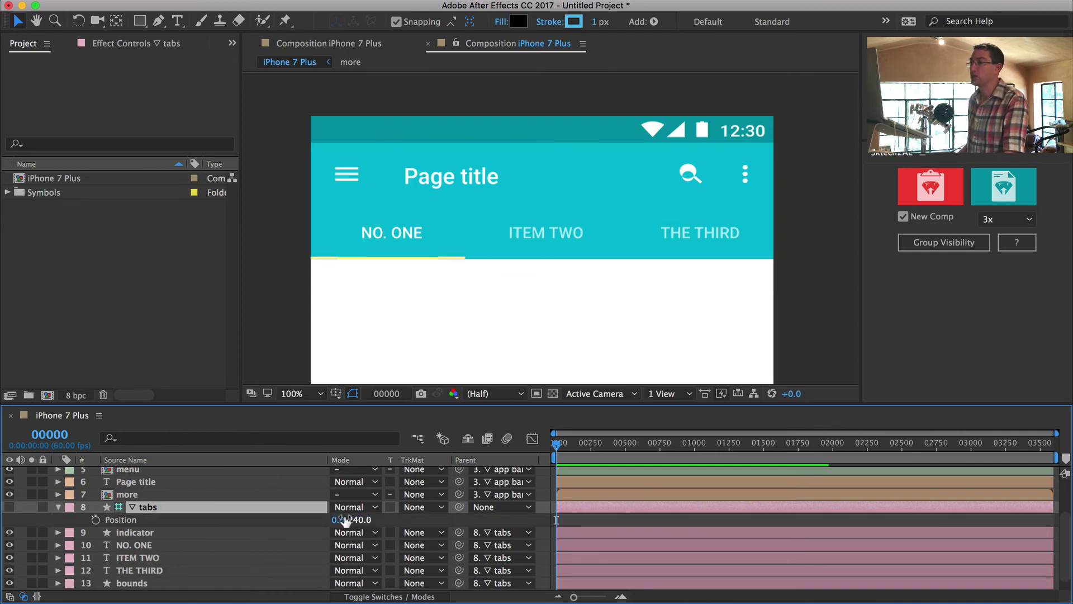
drag(338, 522, 458, 515)
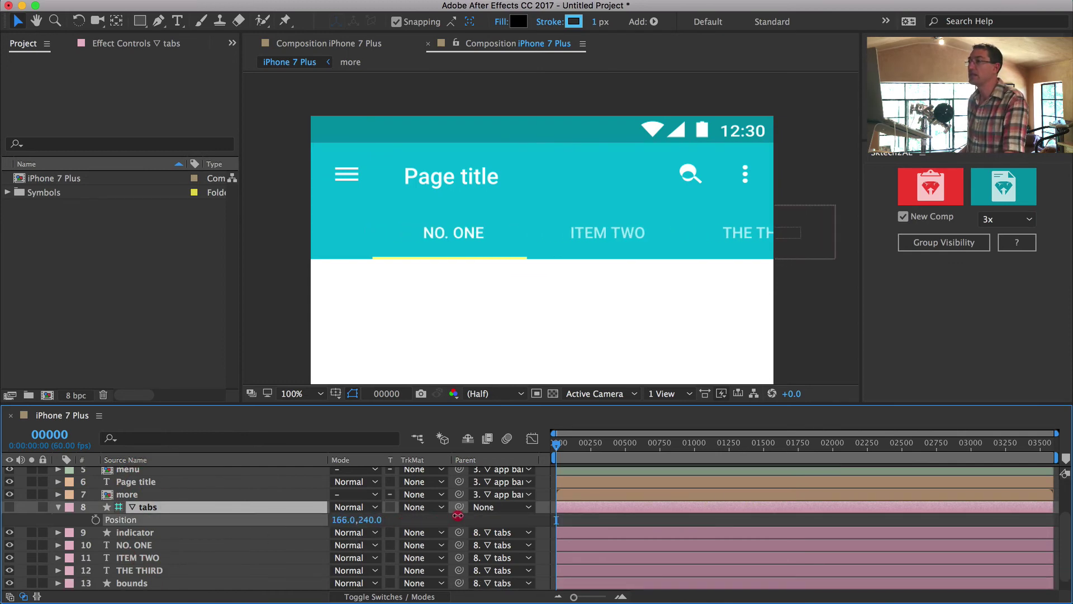
drag(341, 518, 313, 512)
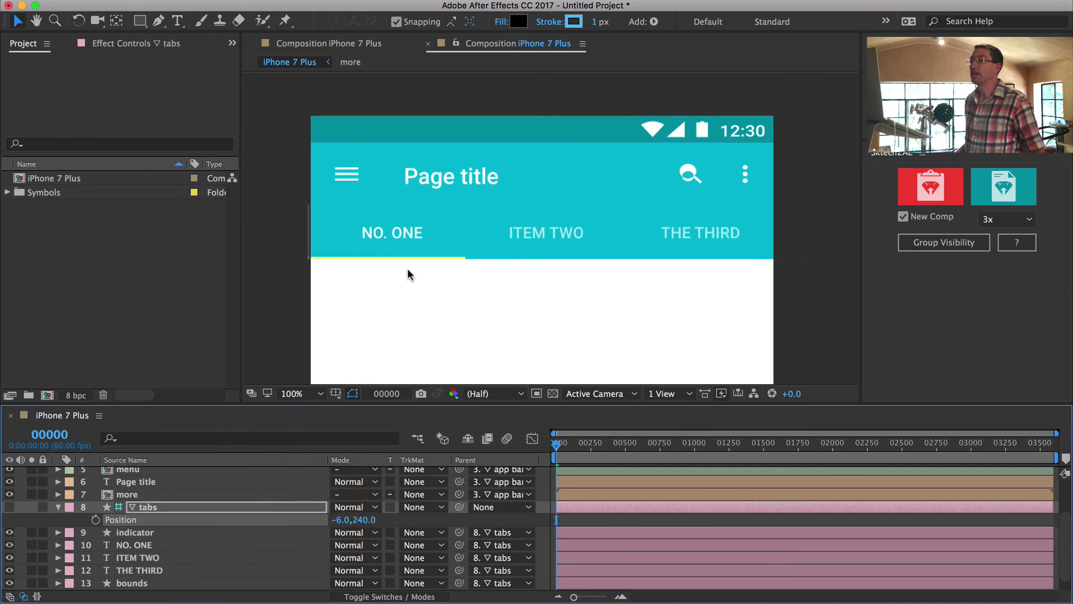